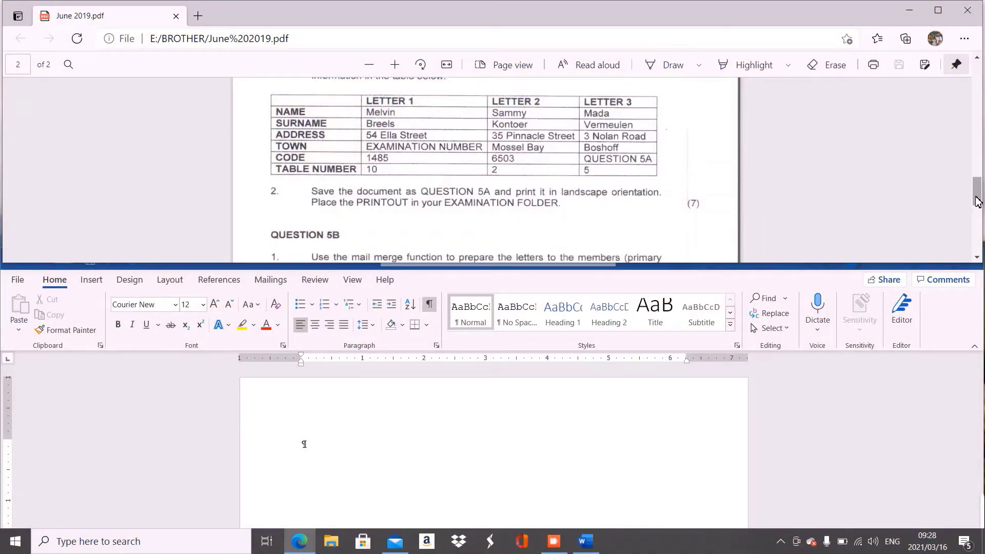
- Scroll the exam PDF up until the QUESTION 5A heading and data table show above Word
drag(978, 202, 976, 198)
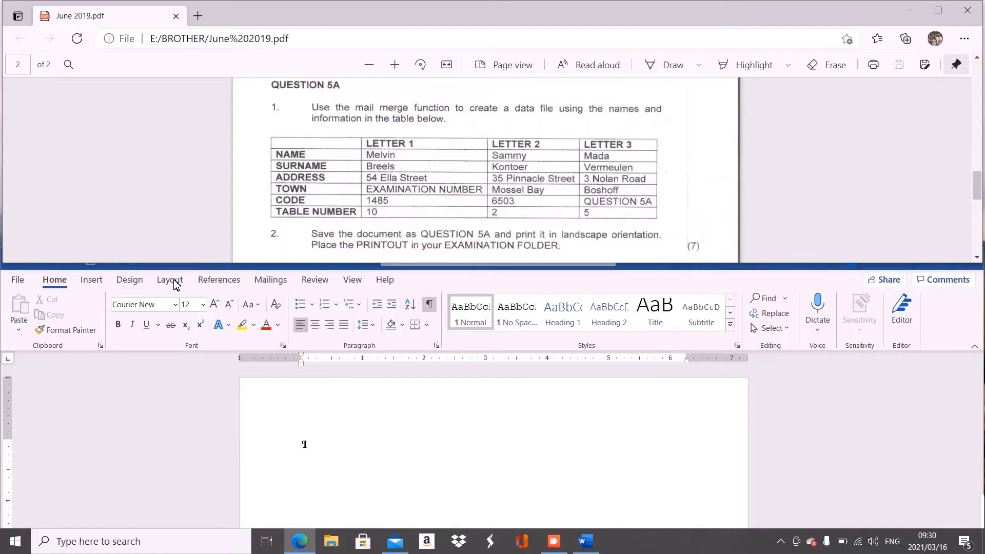
- Switch the blank Word document's page orientation to Landscape
click(176, 285)
click(176, 284)
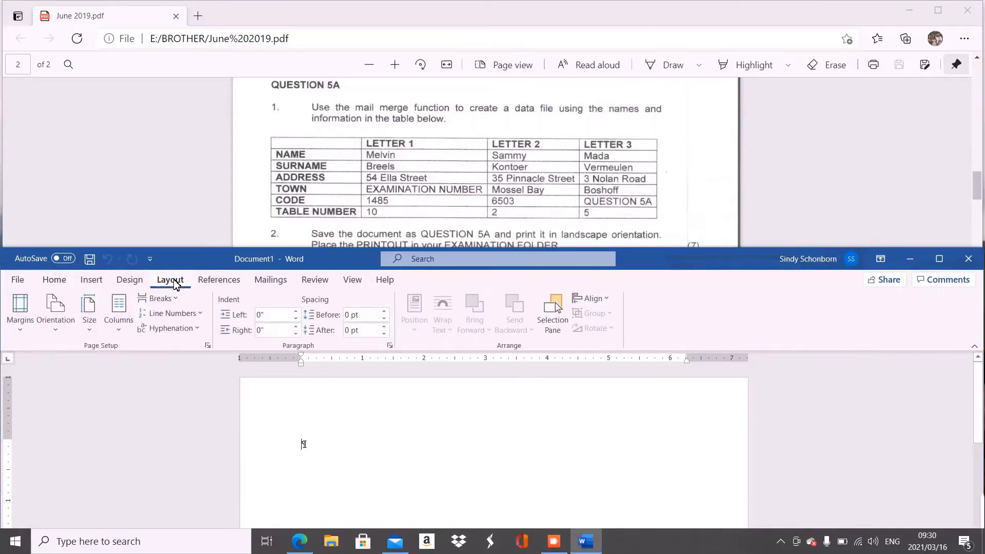
click(49, 329)
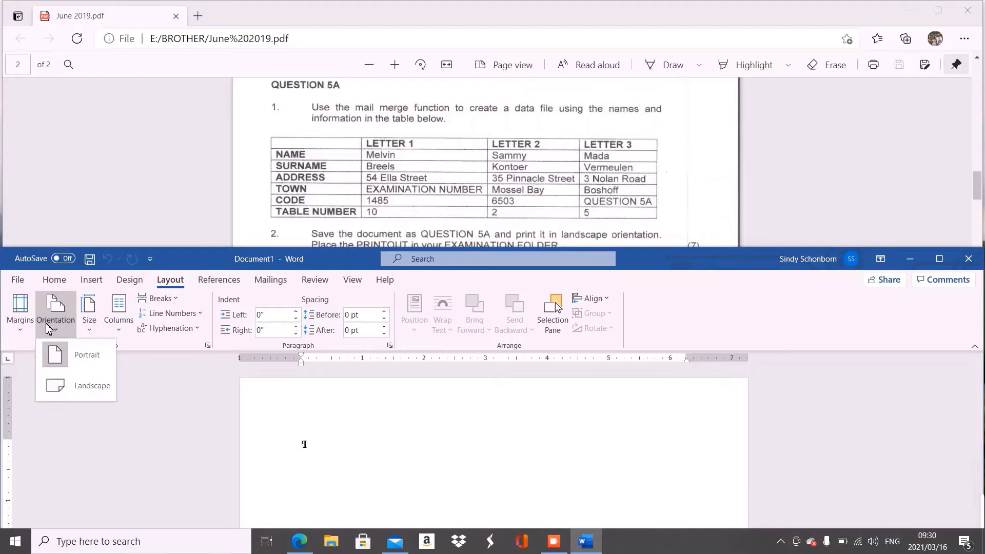
click(73, 390)
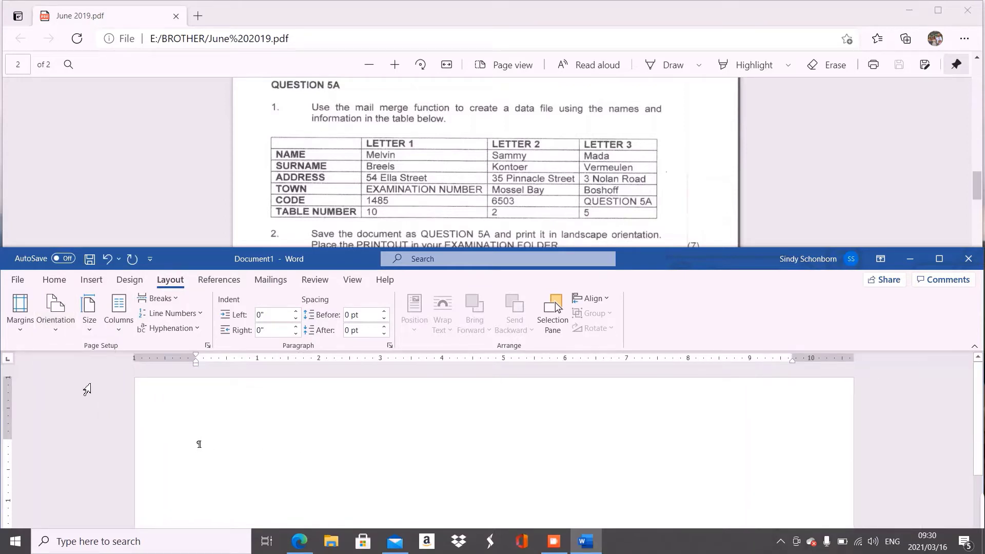
- Insert an empty table of 6 columns by 3 rows on the landscape page
click(93, 286)
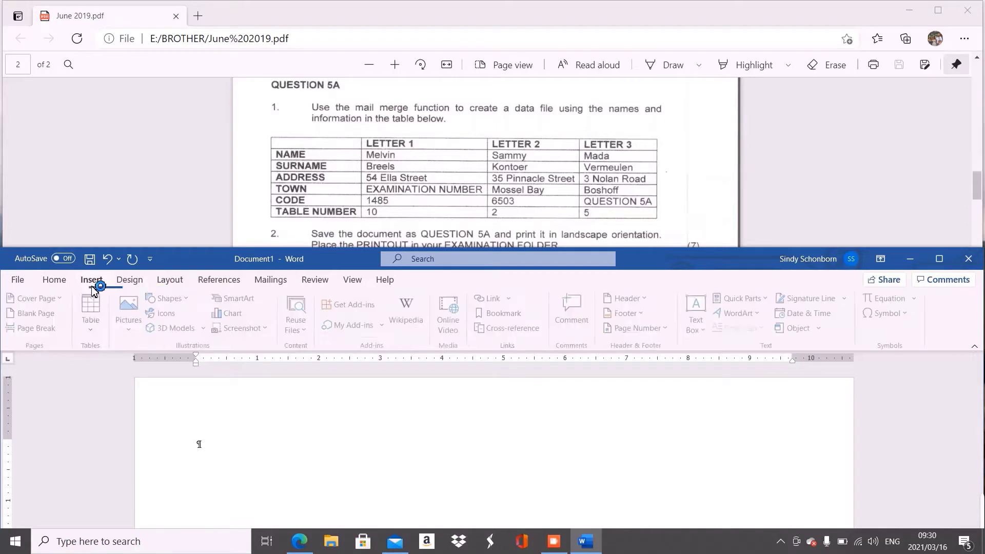
click(86, 311)
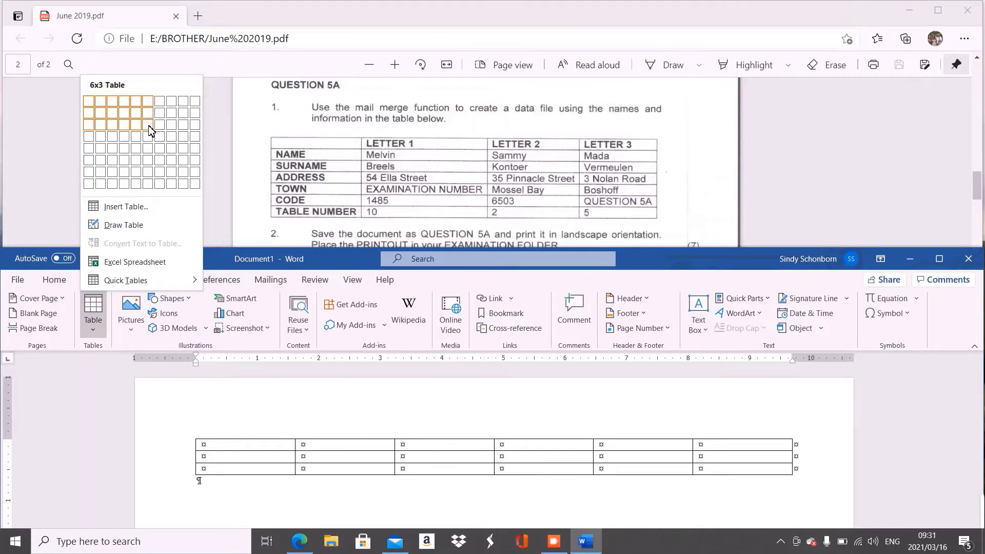
click(148, 125)
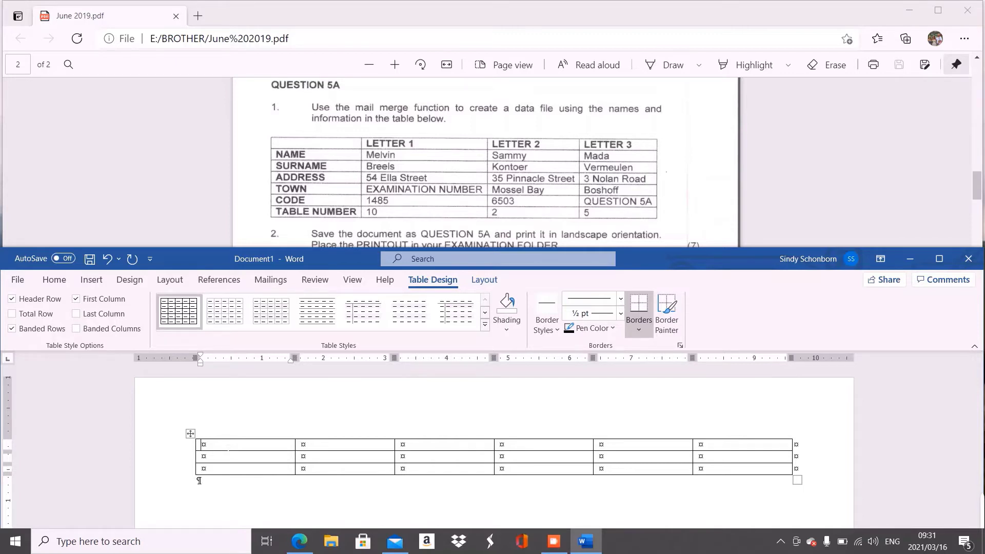
- Paste the headings NAME, SURNAME, ADDRESS, TOWN, CODE and TABLE NUMBER into the header row
text(NAME	SURNAME	ADDRESS	TOWN	CODE	TABLE NUMBER)
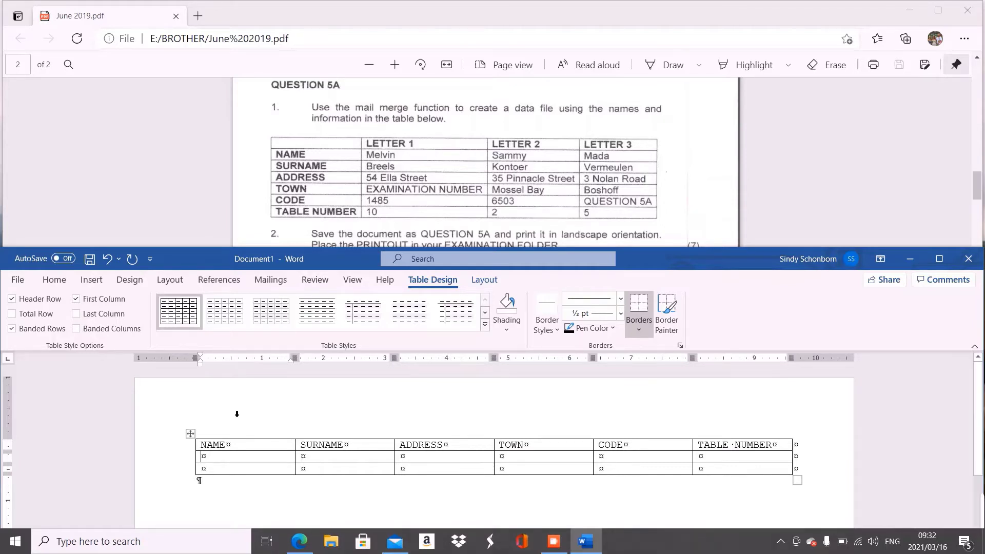
text(m)
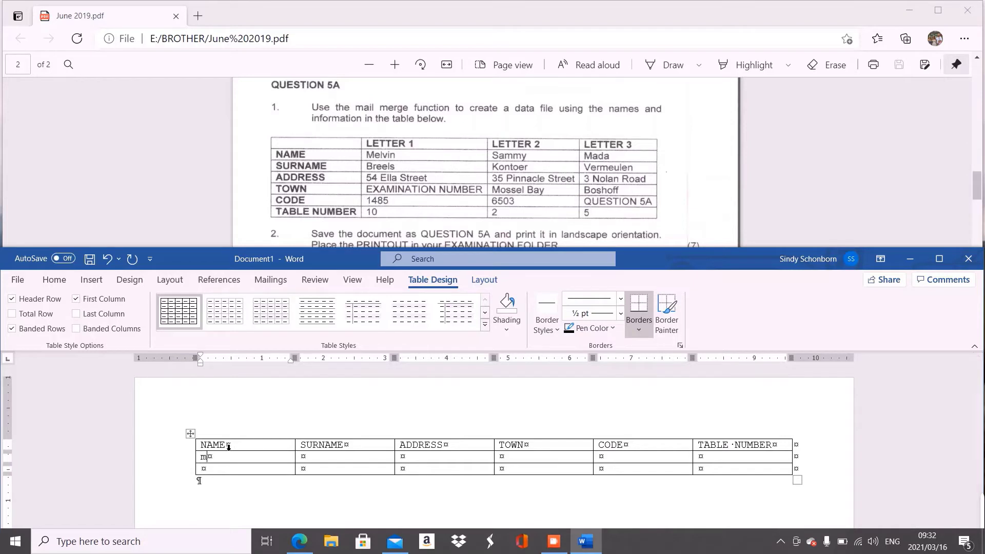
key(BackSpace)
key(Tab)
key(Tab)
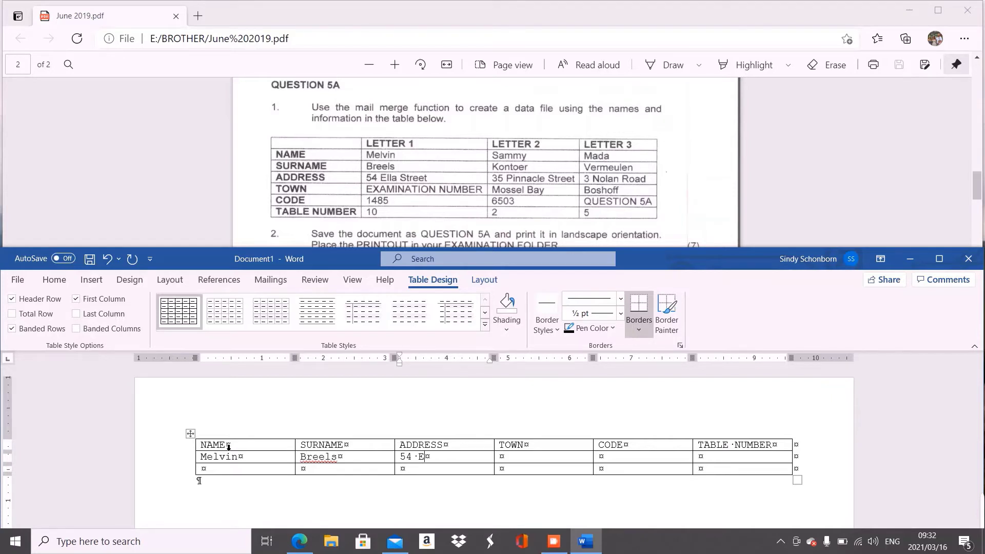
key(Tab)
text(I)
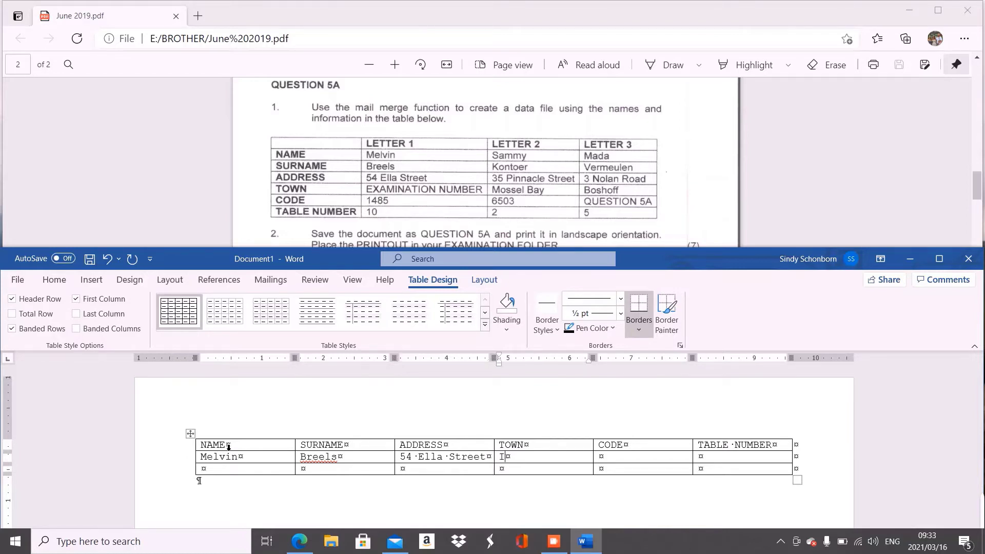
text( S)
text(urname)
key(Tab)
text(1485)
key(Tab)
text(10)
key(Tab)
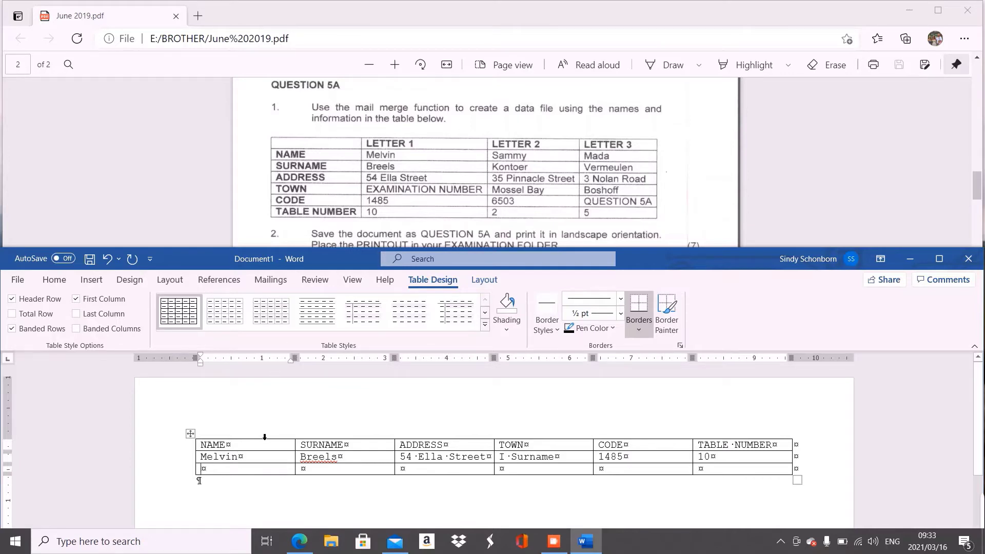
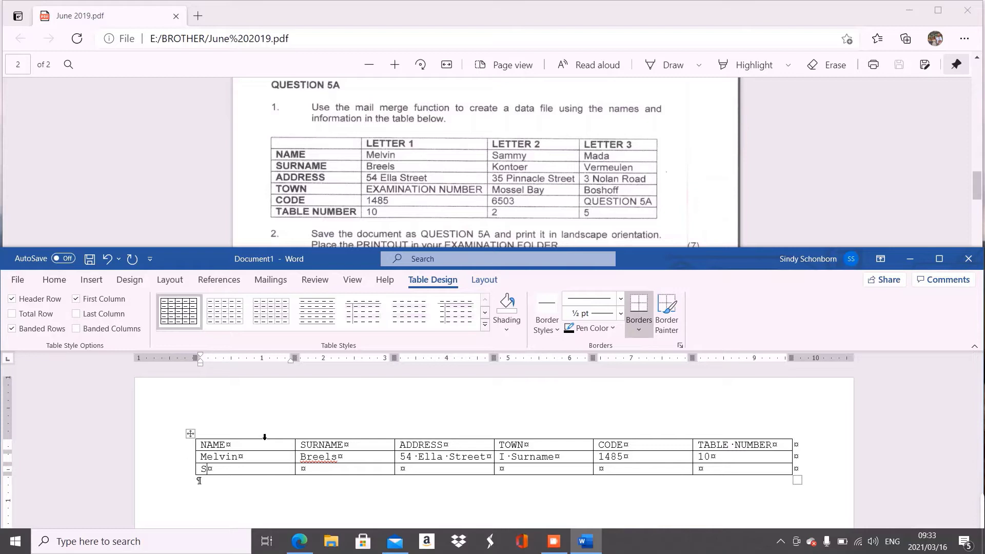
key(Tab)
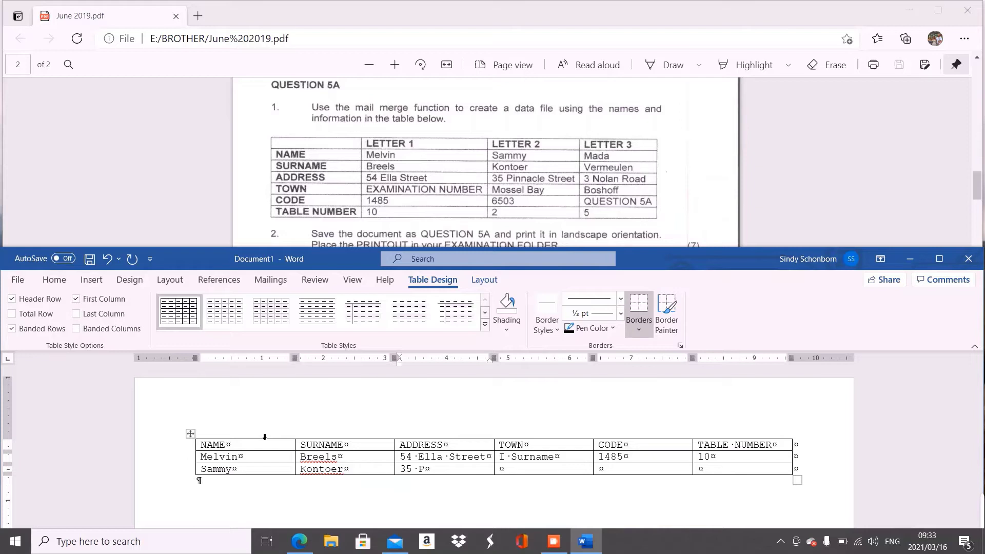
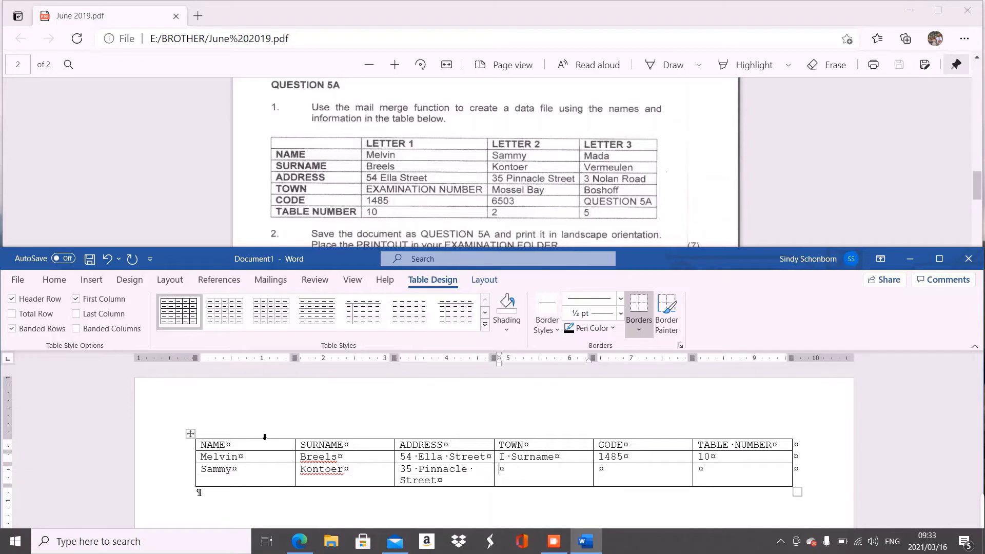
key(Tab)
text(Mossel B)
- Finish row 3 with town Mossel Bay, code 6503 and table number 2
text(ay)
key(Tab)
text(6503)
key(Tab)
text(2)
key(Tab)
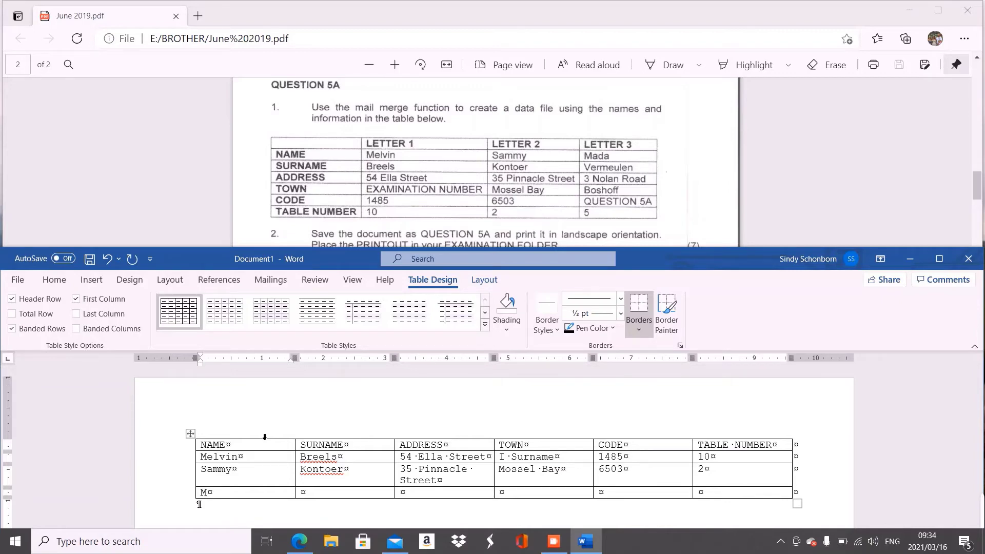
key(Tab)
key(Tab)
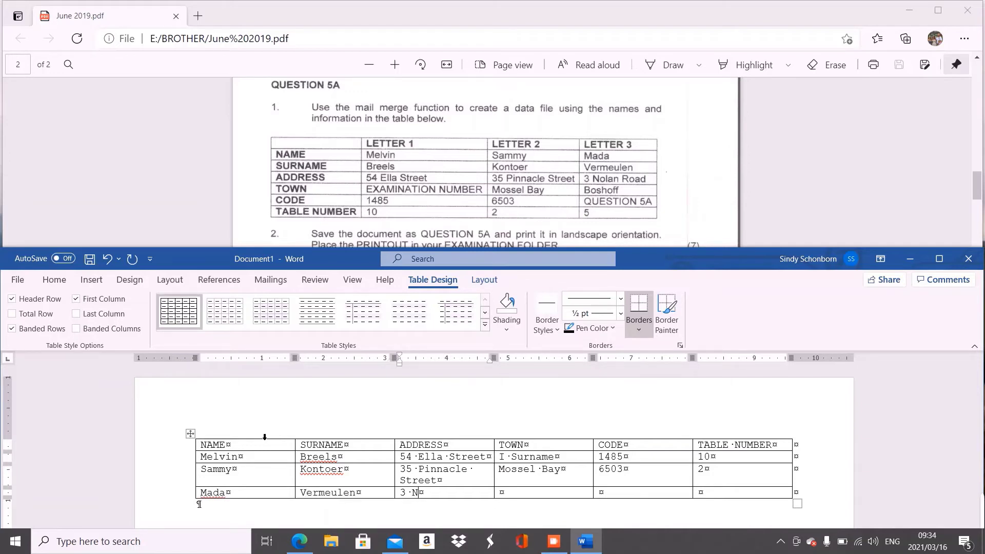
text(B)
text(oshoff)
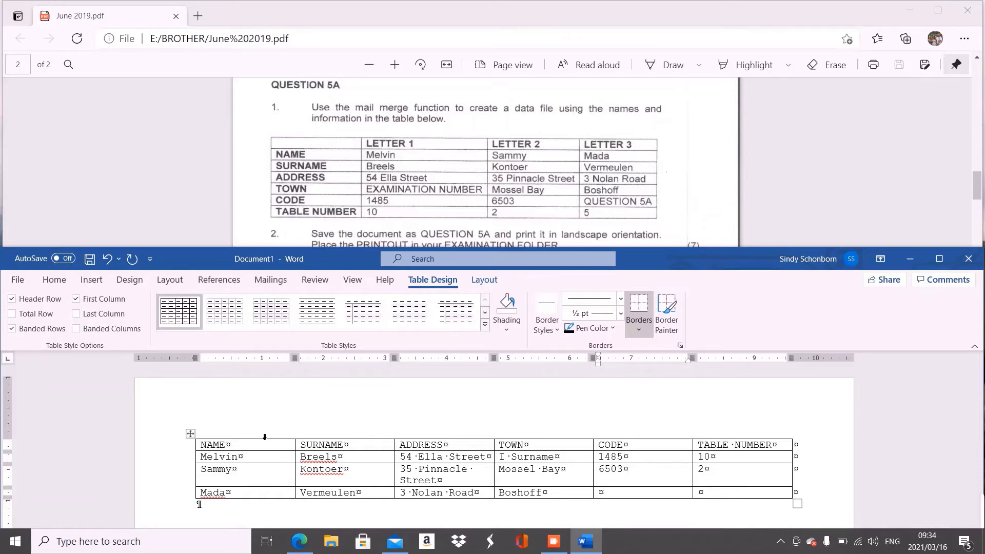
text(QUESTION 5A)
key(Tab)
text(5)
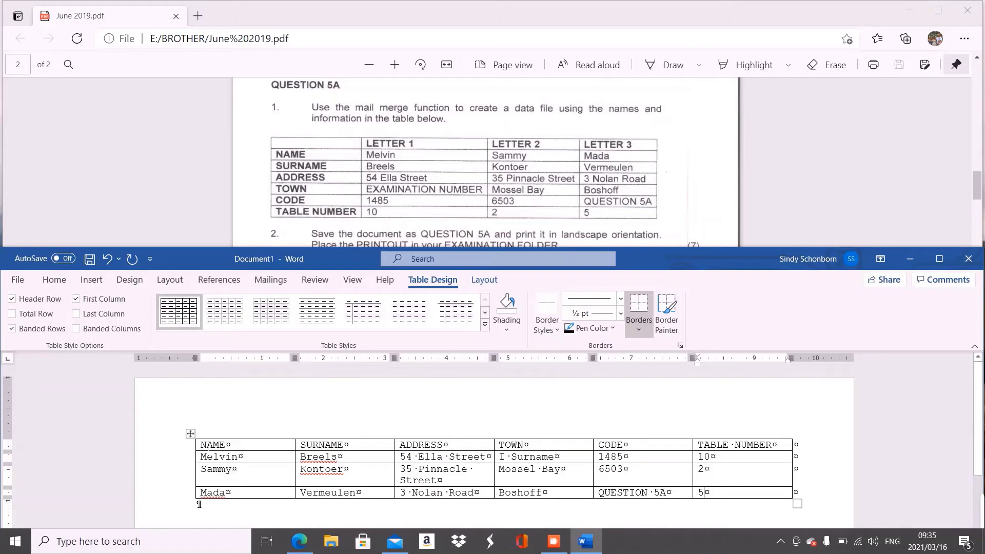
- Select the whole table and AutoFit its columns to their contents
click(193, 436)
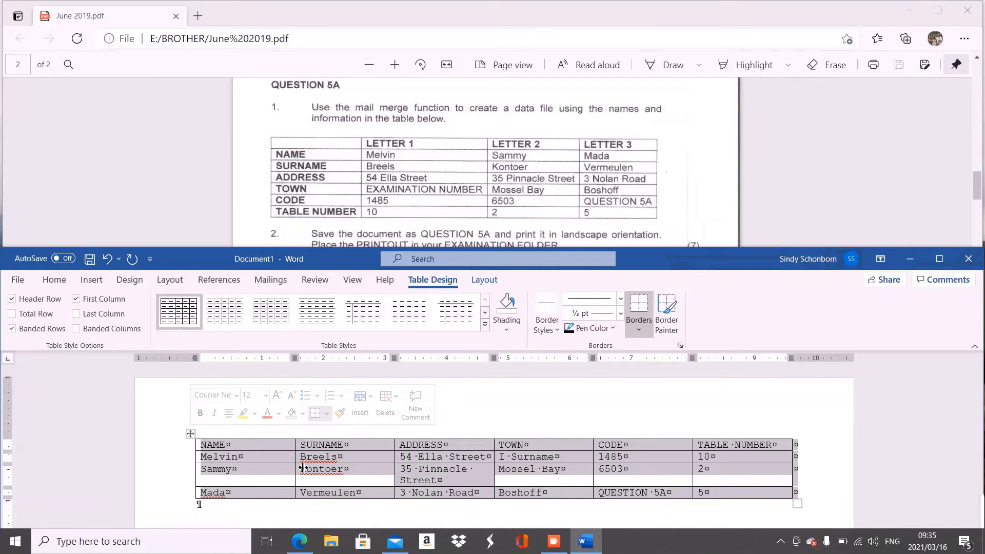
double_click(295, 464)
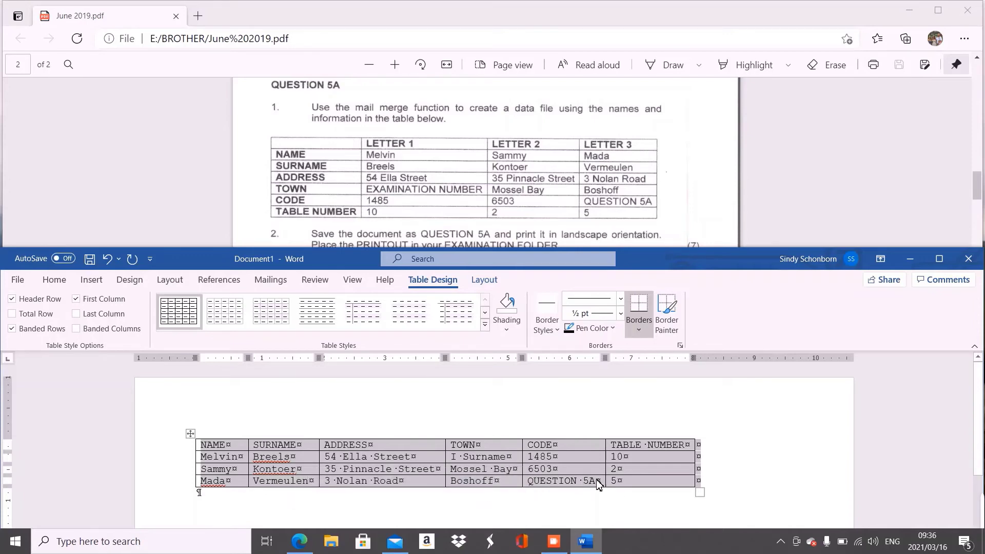
click(511, 443)
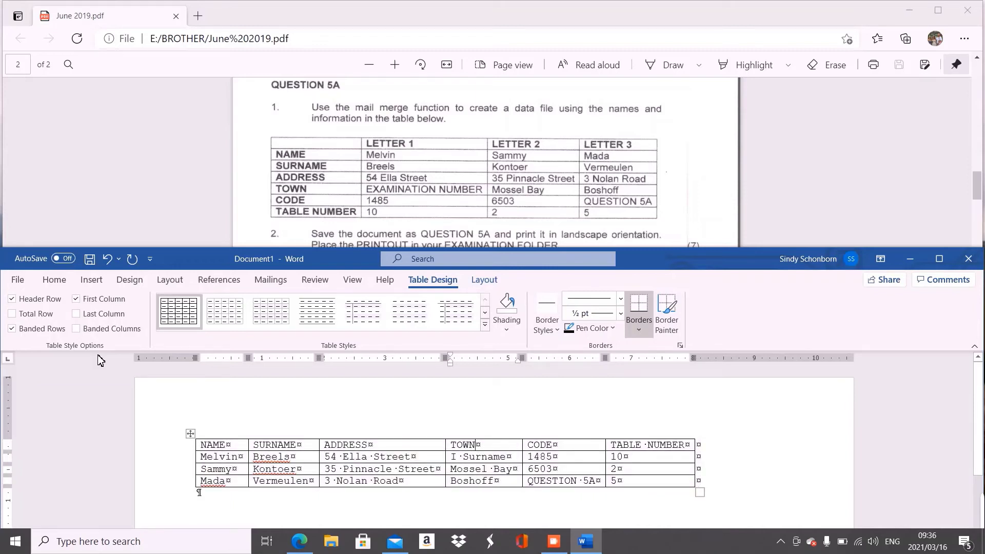
- Bring up the Save As dialog on the Documents folder, enlarging the Word window first
click(18, 280)
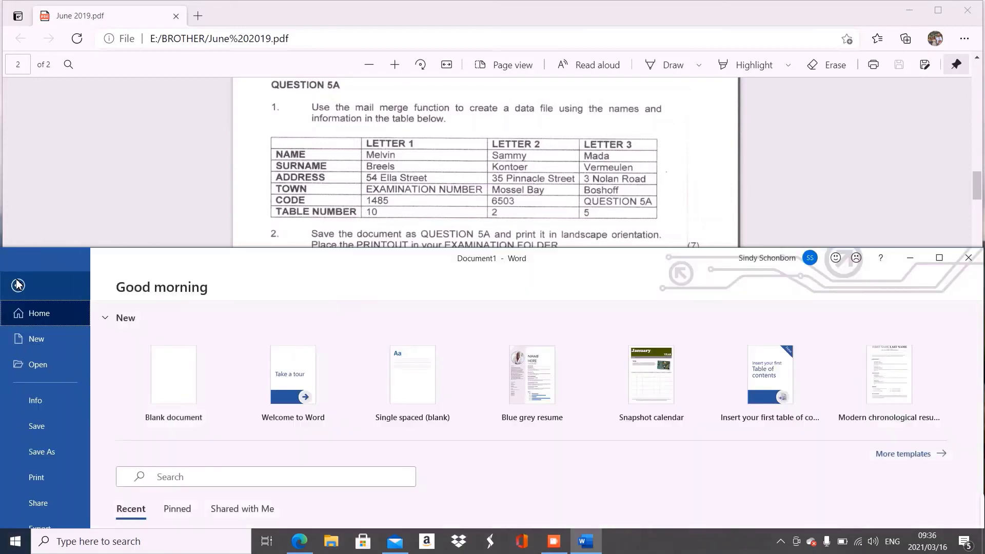
click(55, 453)
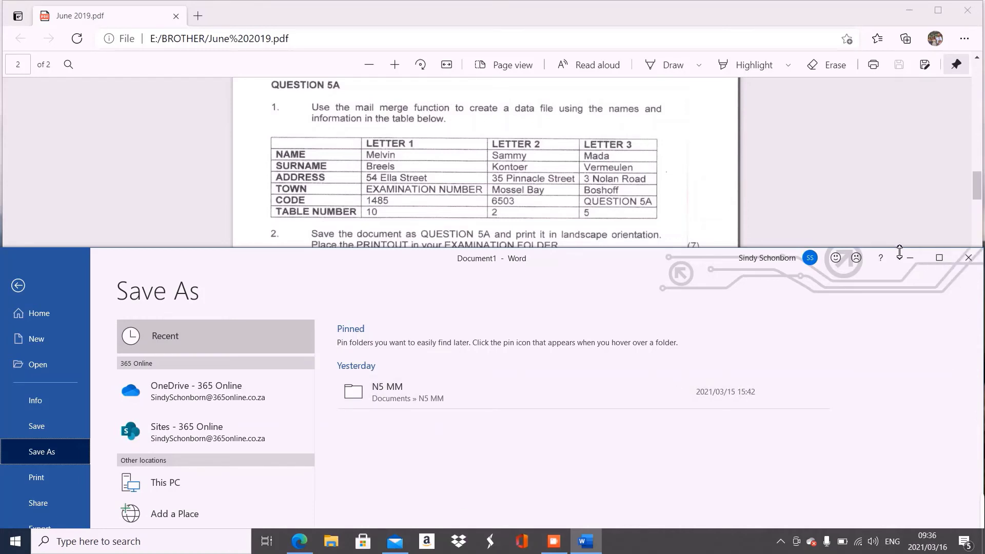
drag(902, 254, 902, 212)
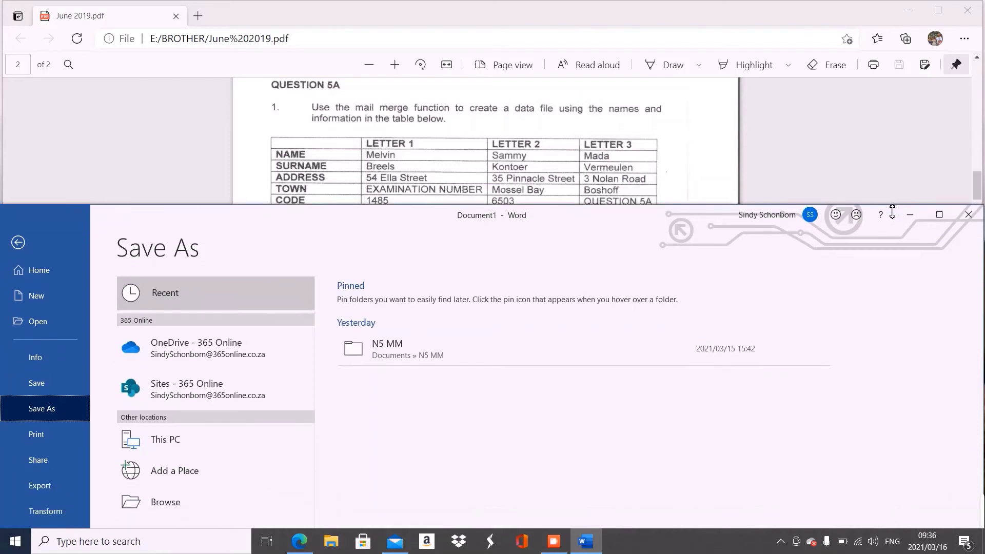
click(154, 513)
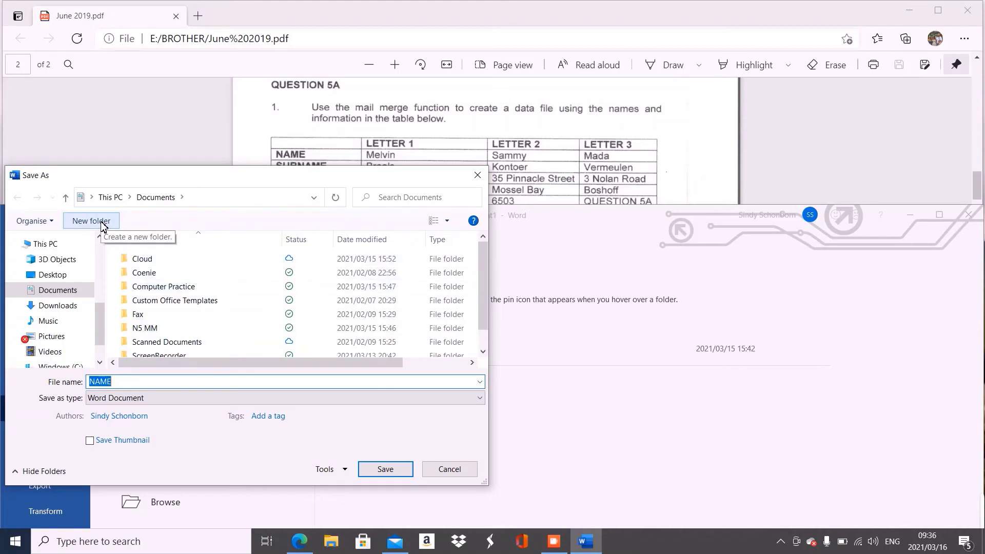
- Create and delete a stray new folder, then open the Computer Practice folder
right_click(221, 263)
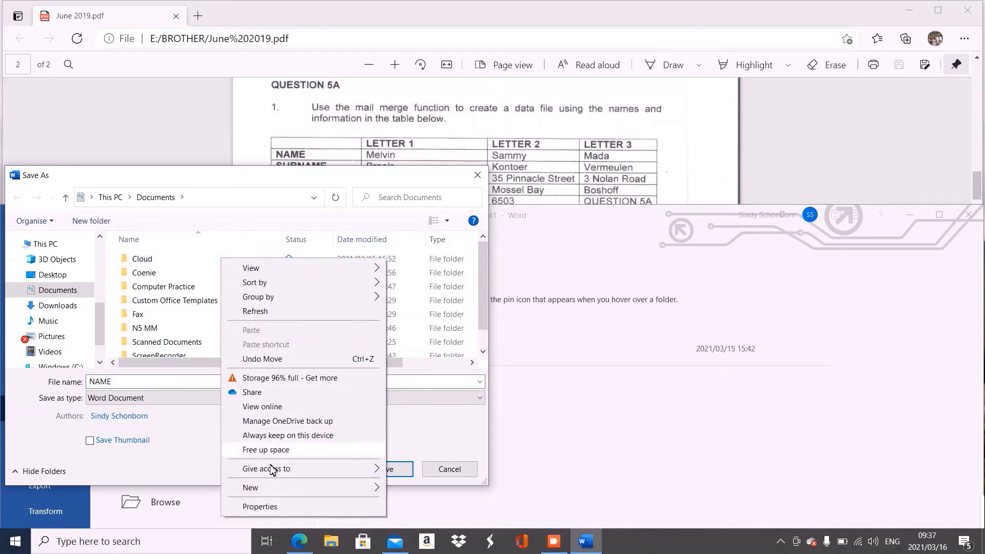
mouse_move(271, 488)
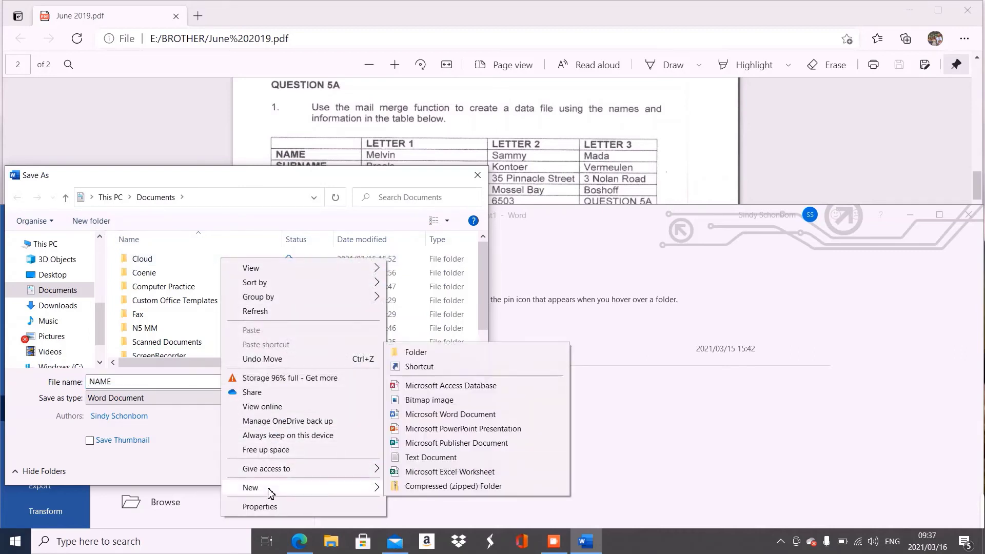
click(424, 354)
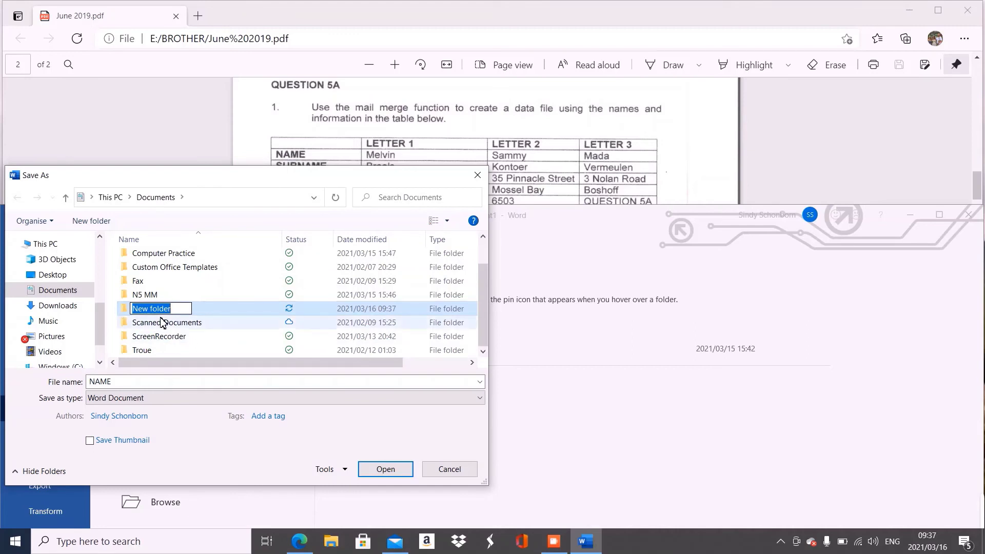
key(Return)
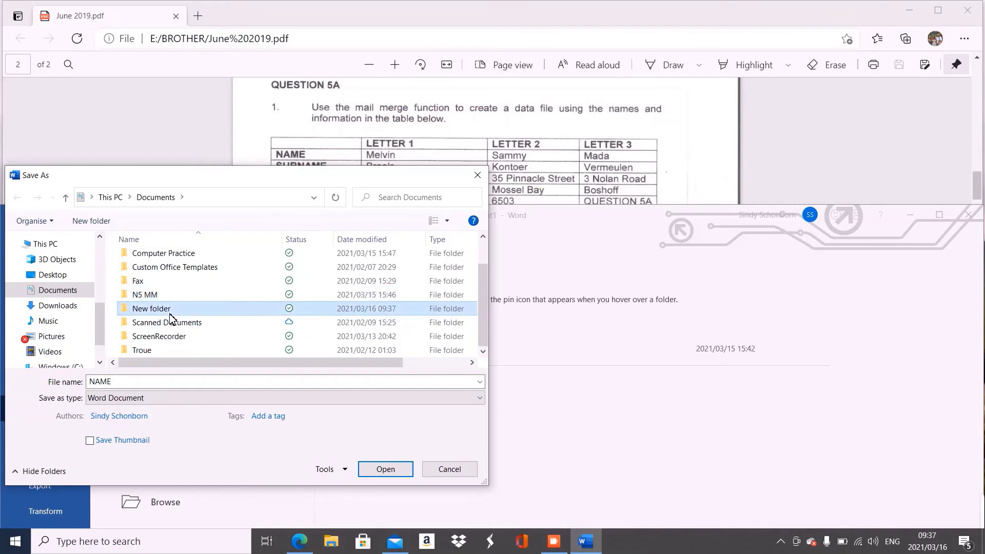
key(Delete)
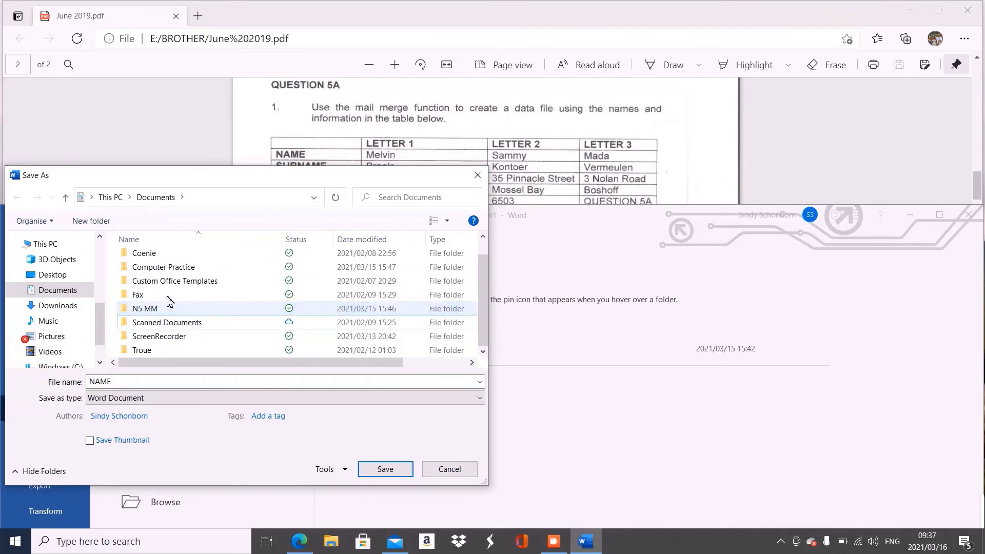
double_click(175, 268)
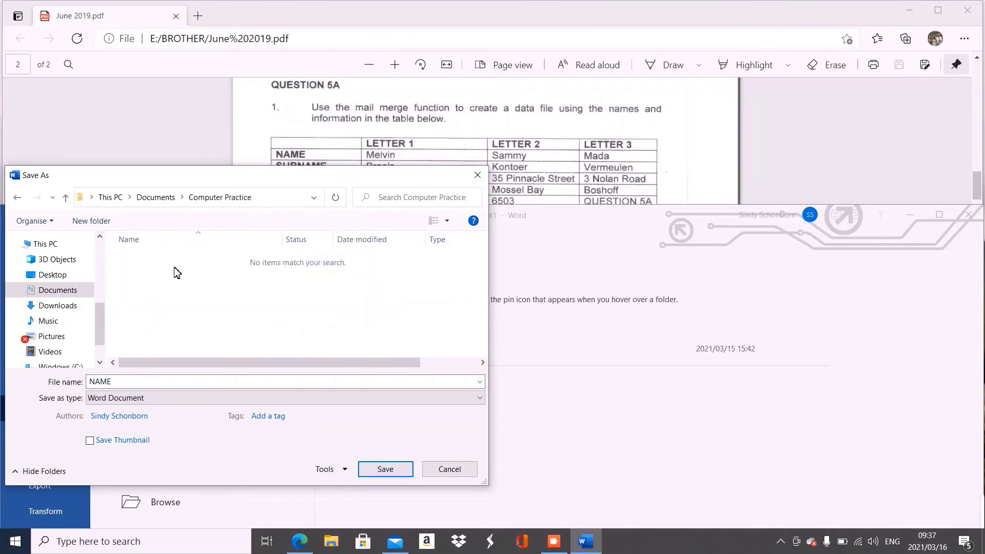
- Create a new folder named 'Mail Merge' inside Computer Practice, correcting its capitalisation
click(92, 220)
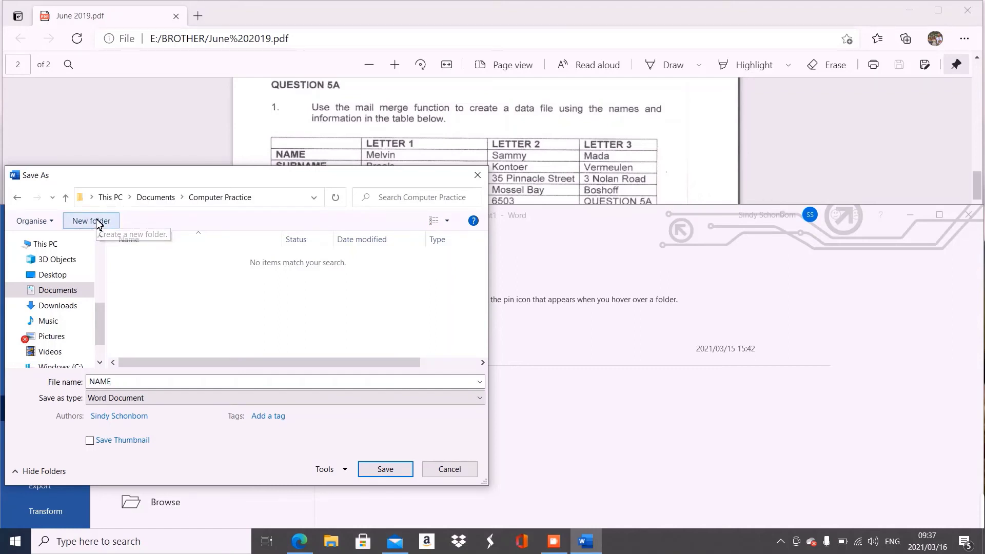
text(m)
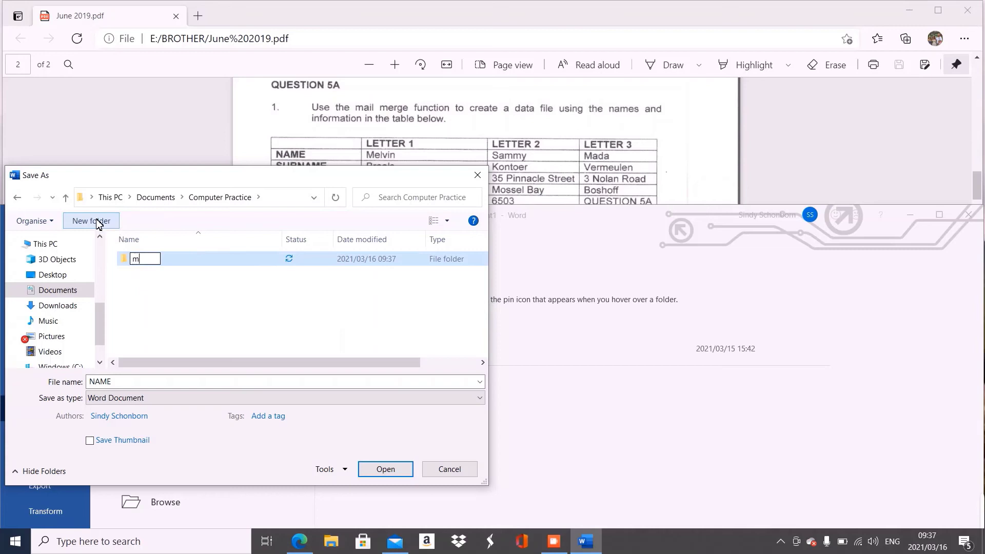
text(AIL mERGE)
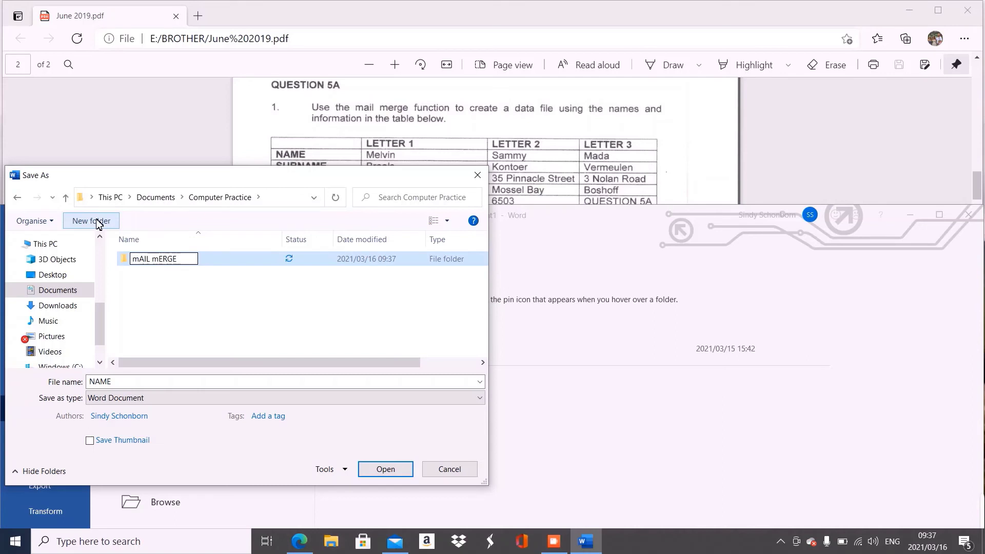
key(BackSpace)
key(BackSpace)
key(BackSpace)
key(BackSpace)
key(BackSpace)
key(BackSpace)
key(BackSpace)
key(BackSpace)
key(BackSpace)
key(BackSpace)
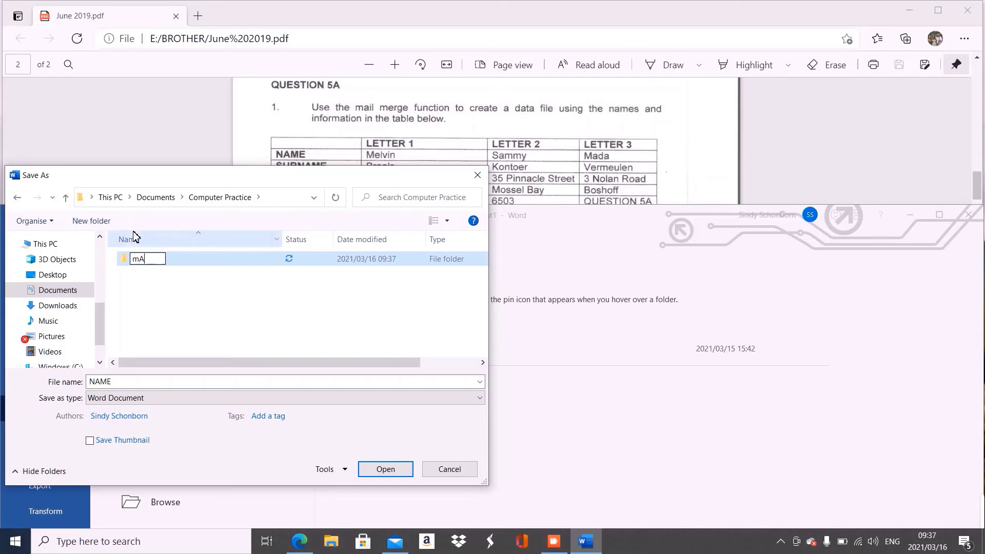
text(Mail Merge)
key(Return)
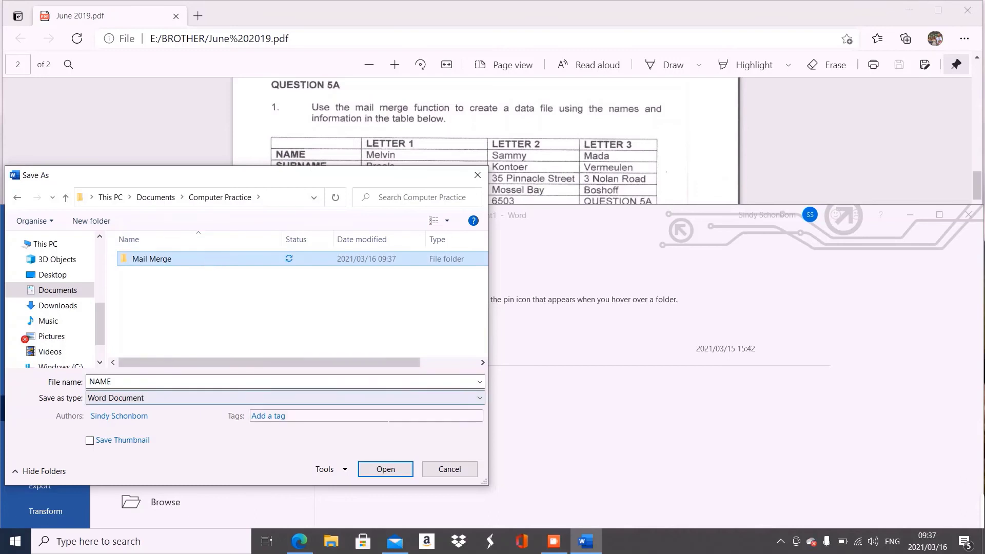
- Save the document as 'QUESTION 5A' inside the Mail Merge folder, dismissing the sign-in prompt
click(380, 469)
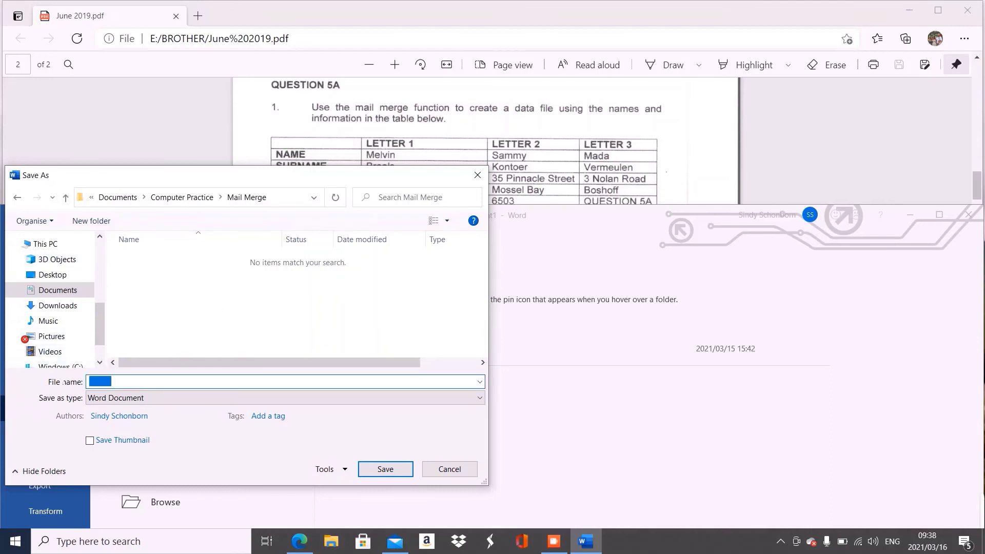
text(Q)
text(UESTION 5A)
click(399, 473)
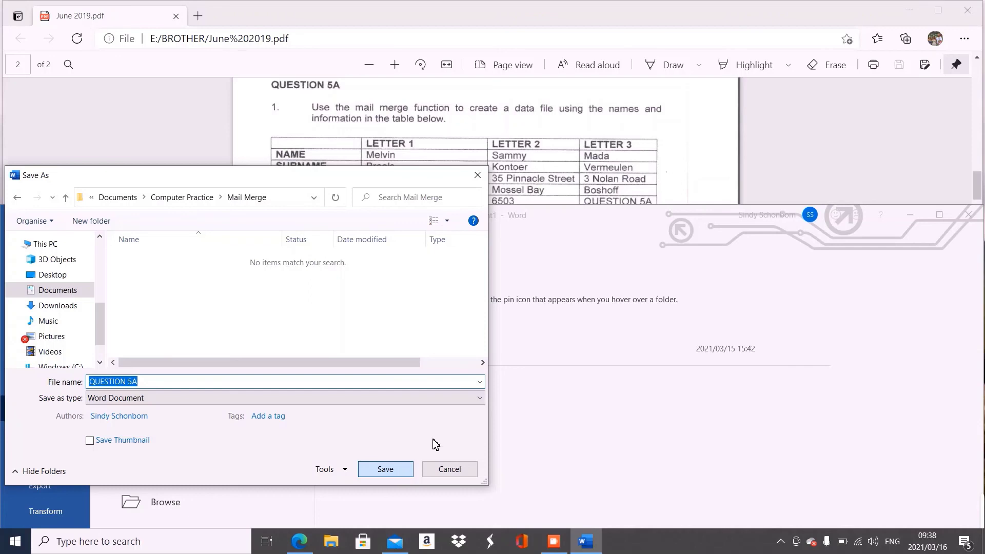
click(390, 468)
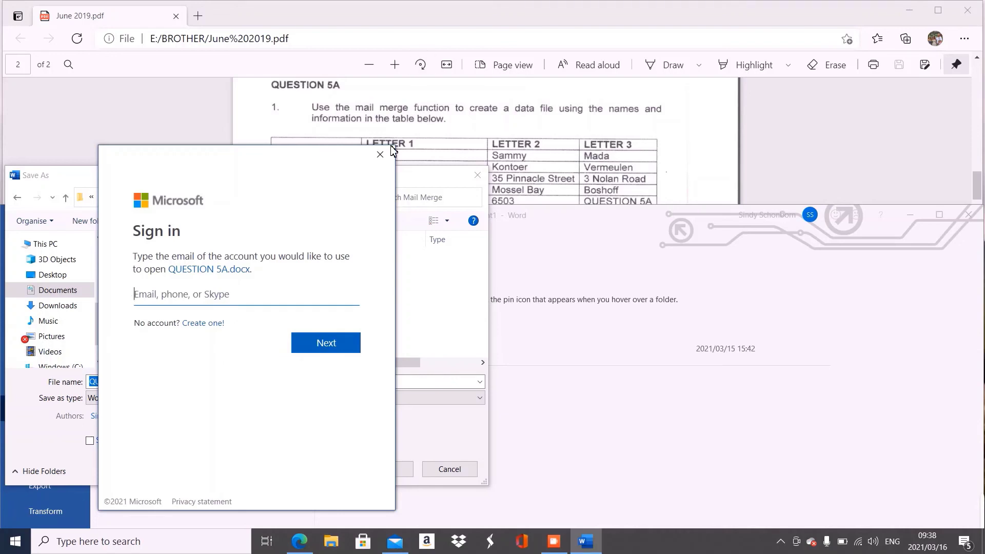
click(380, 155)
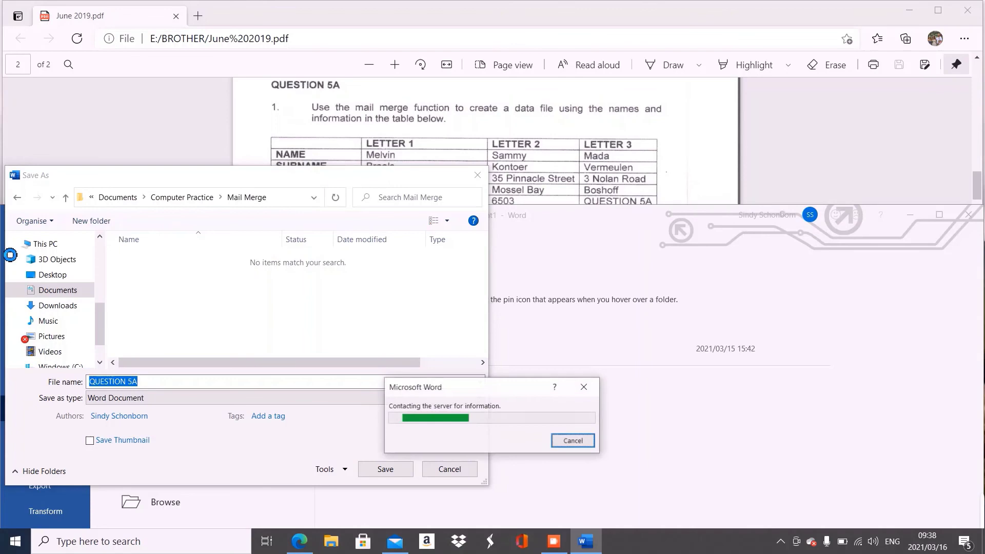
key(Return)
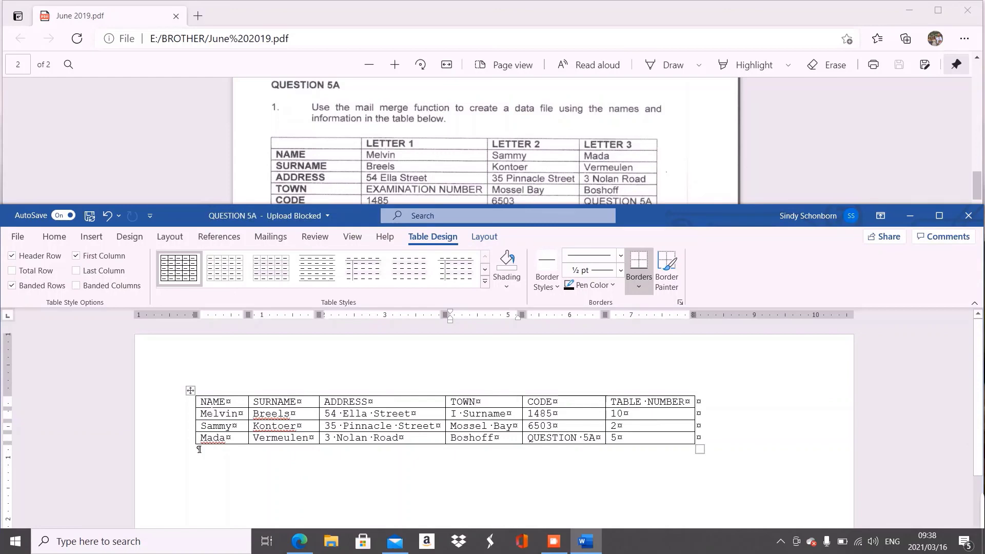
- Check the print preview of the landscape table, then close the Word window
click(18, 236)
click(50, 408)
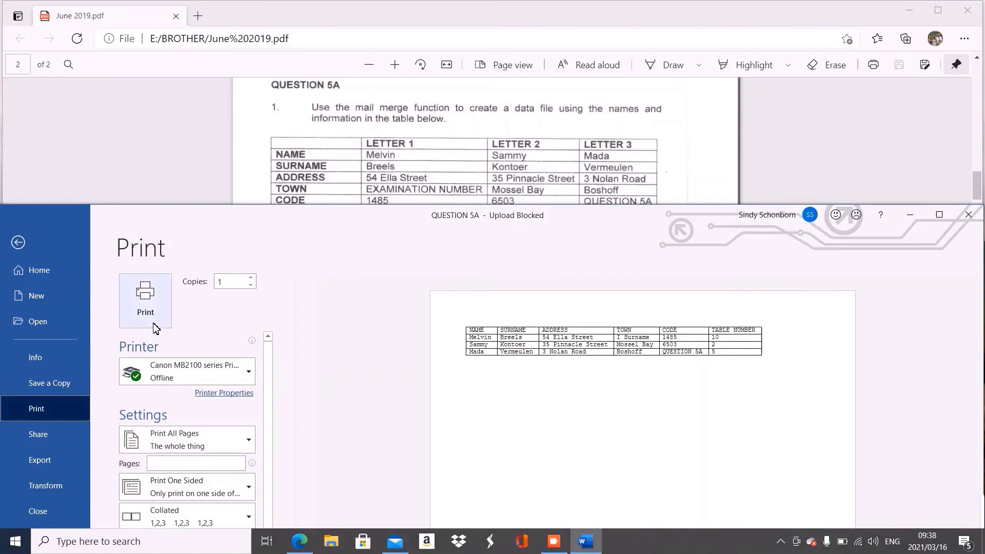
mouse_move(162, 381)
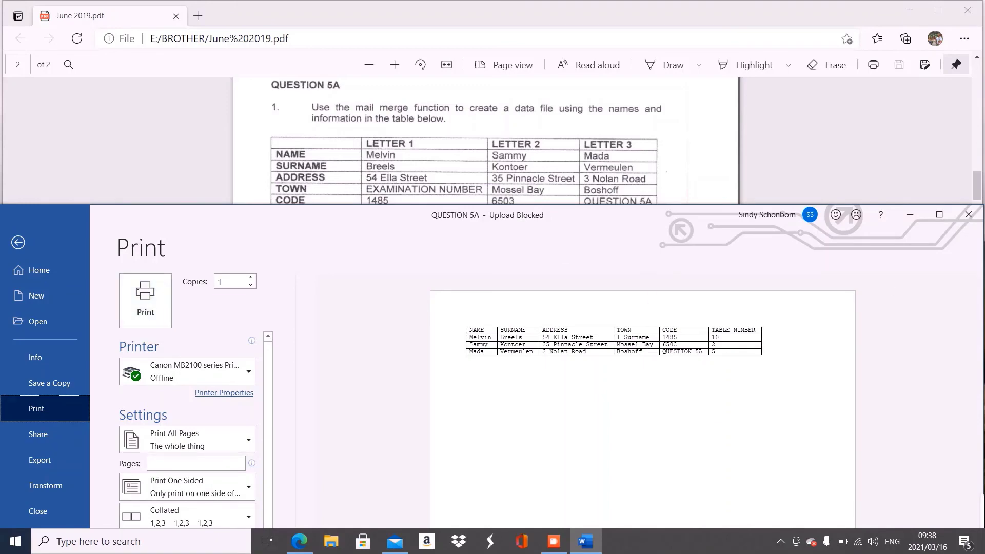
click(968, 215)
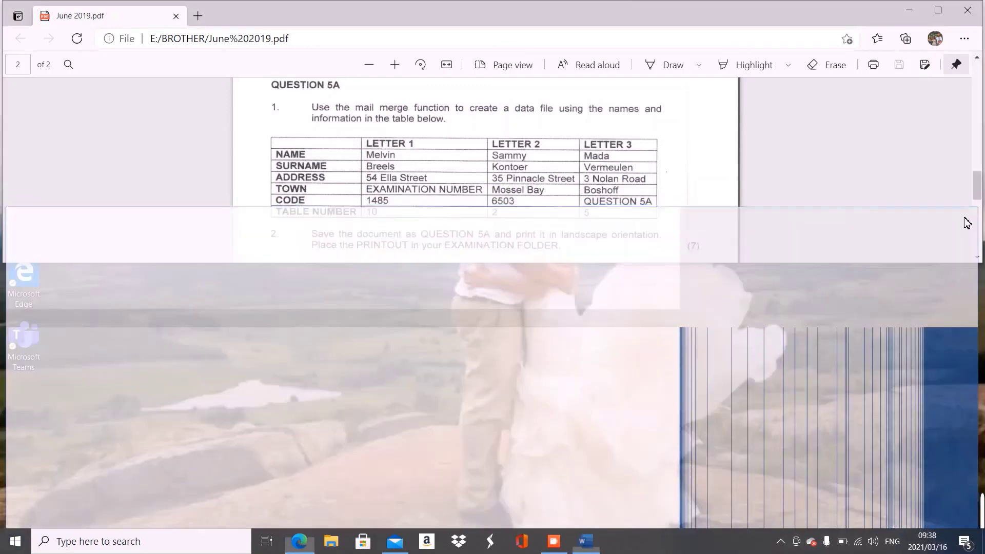